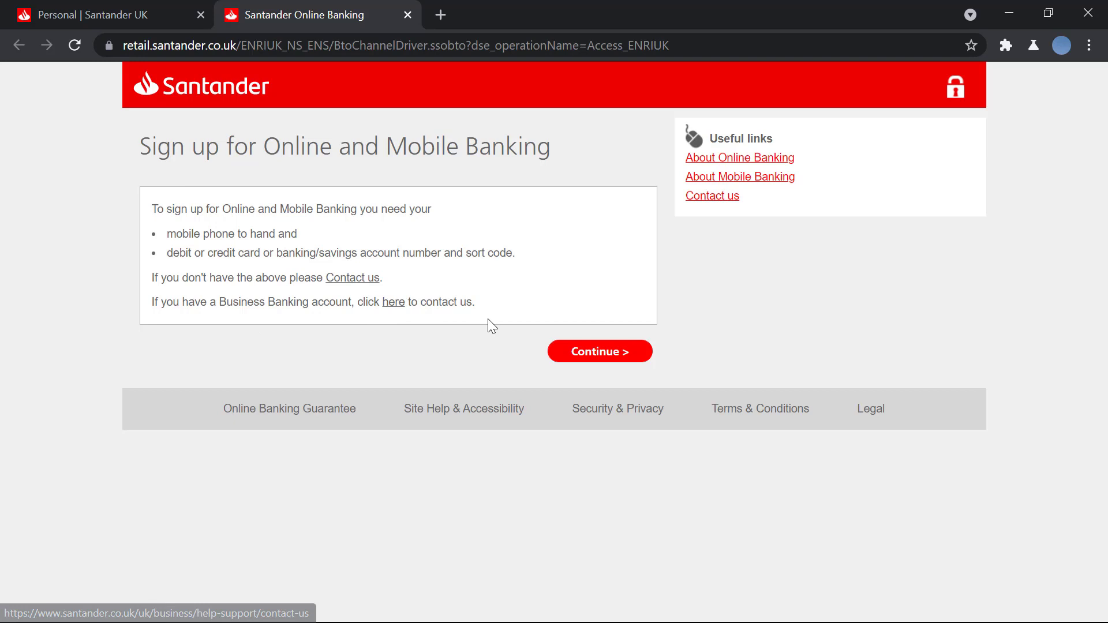
Step: Continue past the sign-up requirements to reach the 'Your personal details' form
{"action": "left_click", "coordinate": [580, 358]}
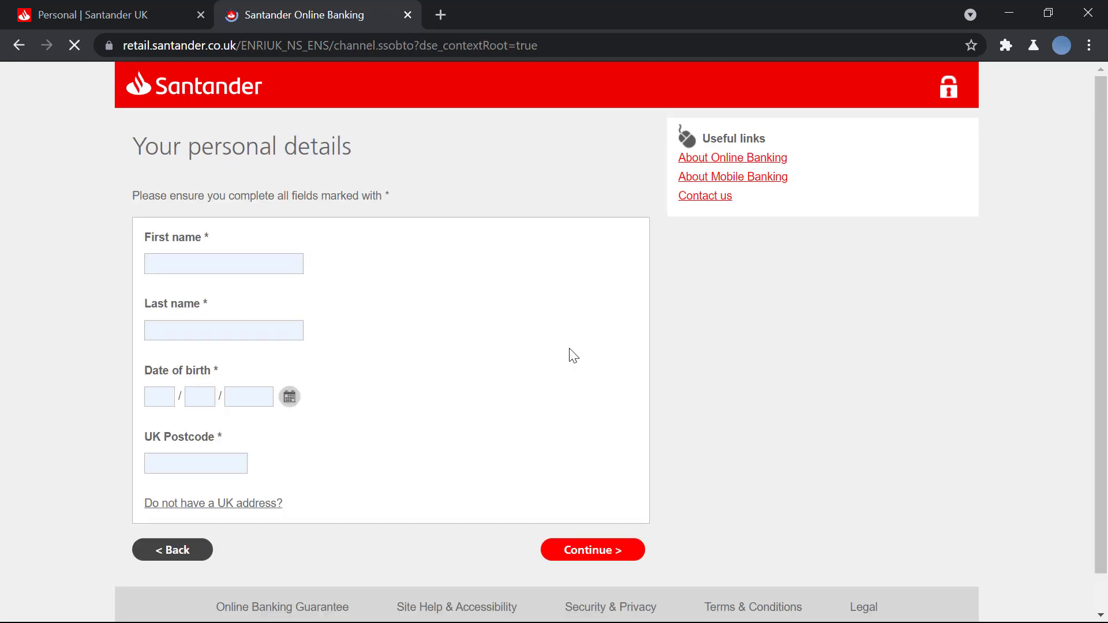